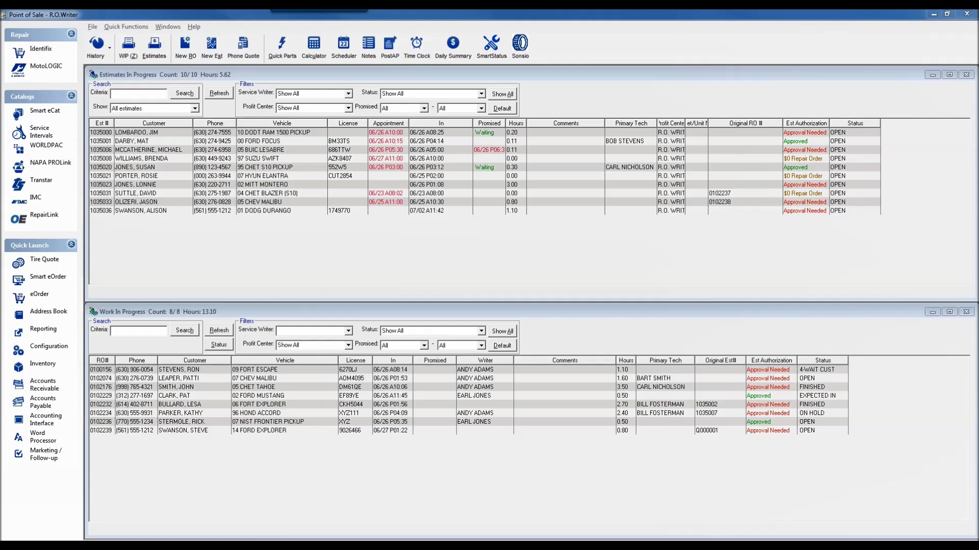
# - Open the 01 Dodge Durango estimate, view part PS313 ($69.99), and close the editor unsaved
pyautogui.doubleClick(262, 211)
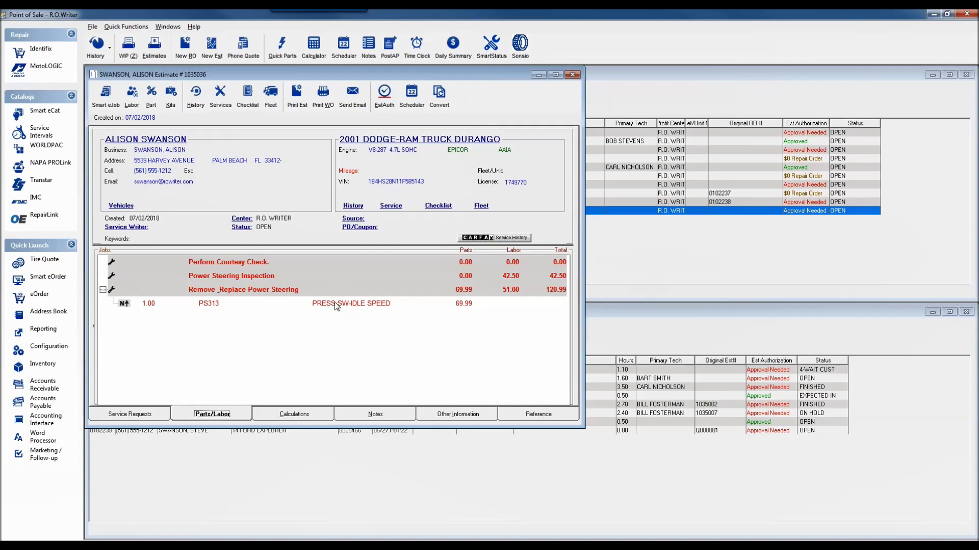
pyautogui.doubleClick(336, 305)
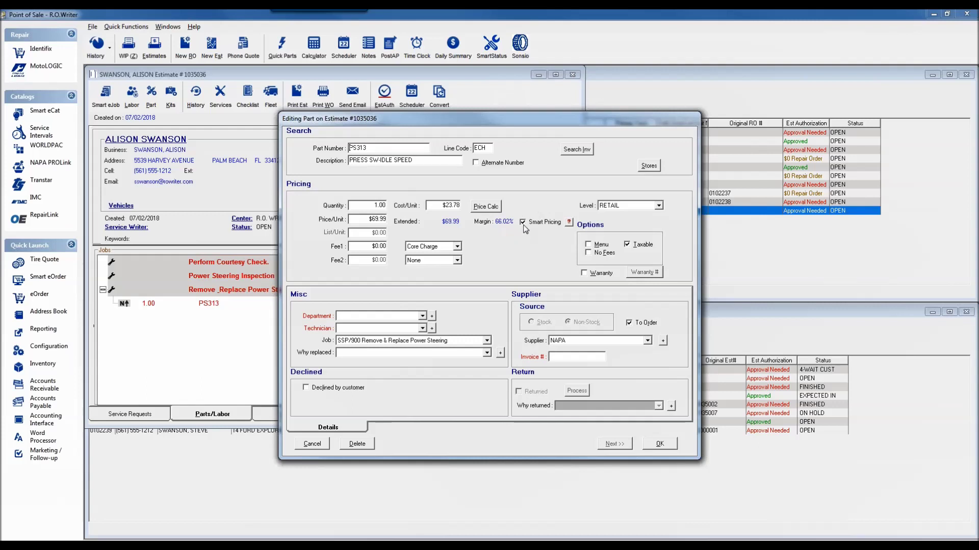
pyautogui.click(312, 444)
# - Add new part ABCDE with a $10.00 unit cost, letting Smart Pricing set $36.99
pyautogui.click(150, 96)
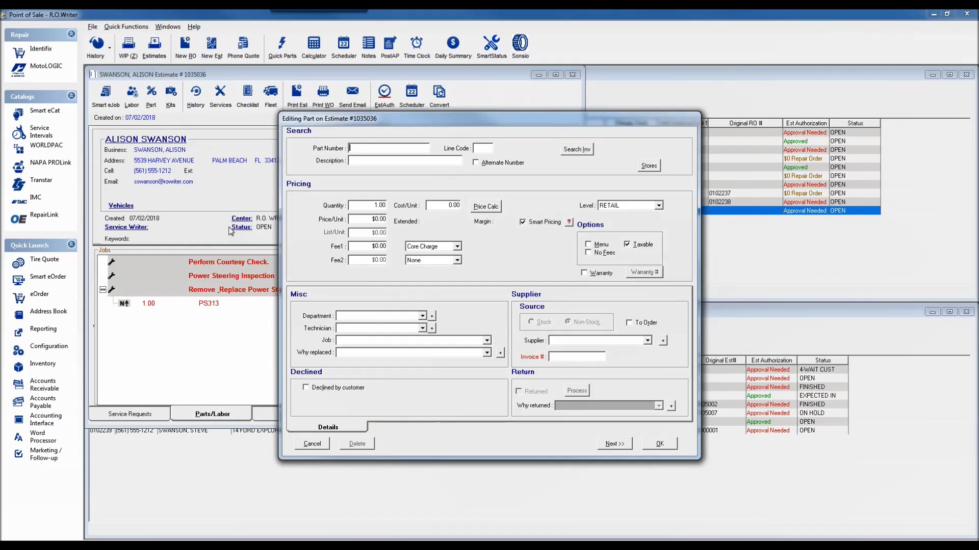
pyautogui.write('ABCDE')
pyautogui.click(452, 207)
pyautogui.write('1')
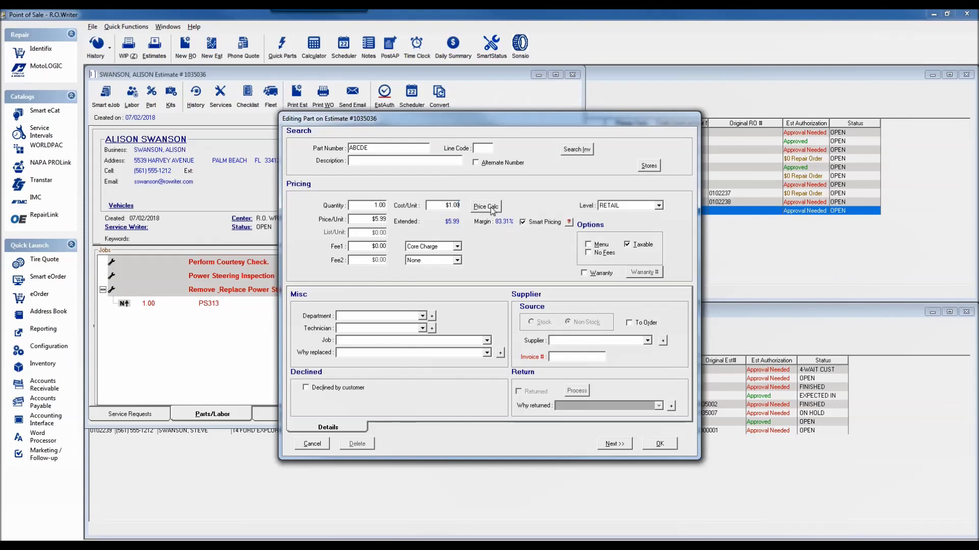
pyautogui.write('0')
pyautogui.write('00')
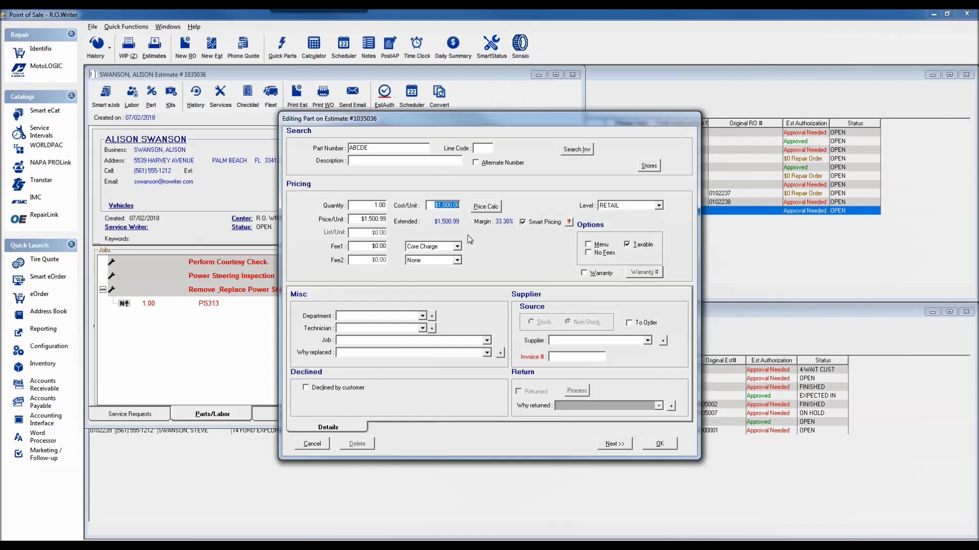
pyautogui.click(362, 219)
pyautogui.doubleClick(371, 223)
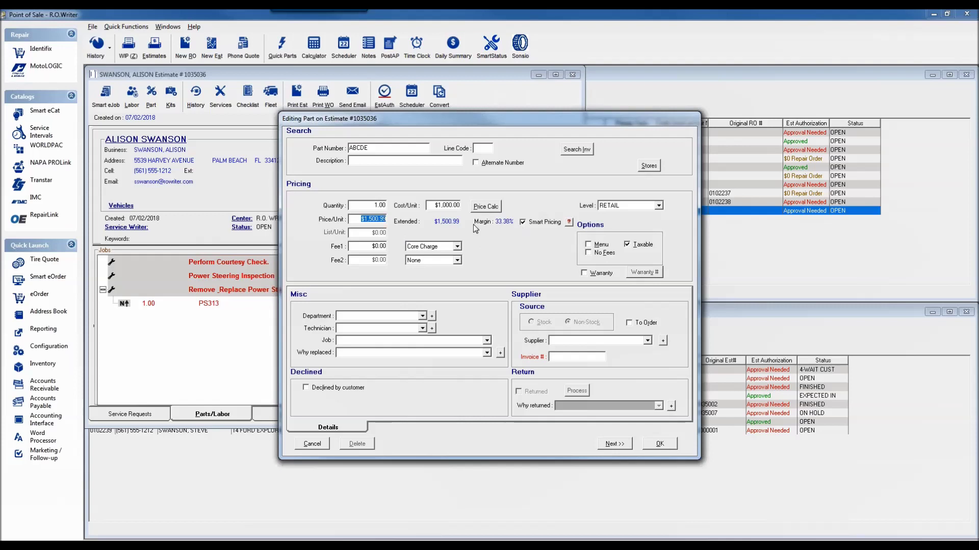
pyautogui.doubleClick(439, 207)
pyautogui.write('10')
pyautogui.moveTo(441, 206); pyautogui.dragTo(467, 206)
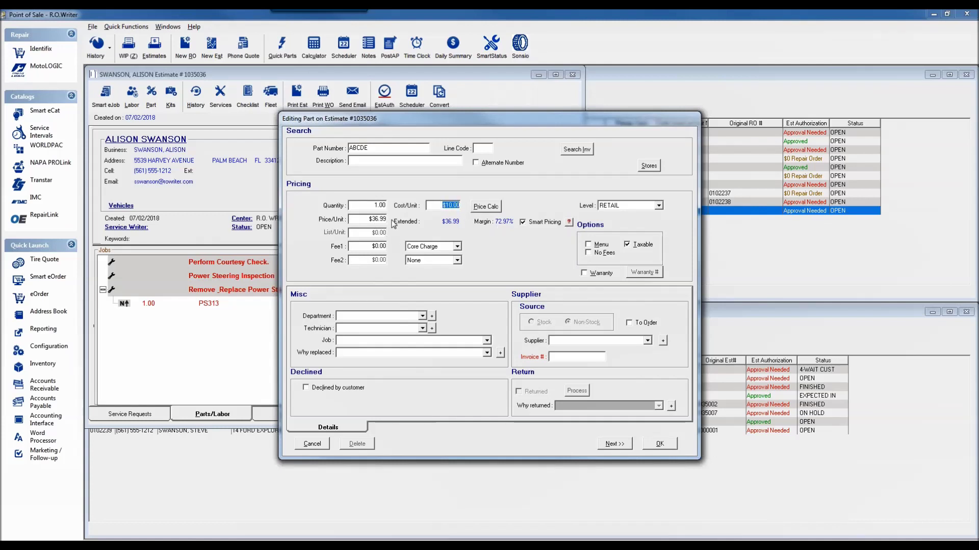
# - Check the Smart Pricing breakdown, raise ABCDE's cost to $25.00, and recheck the $73.99 price
pyautogui.click(570, 225)
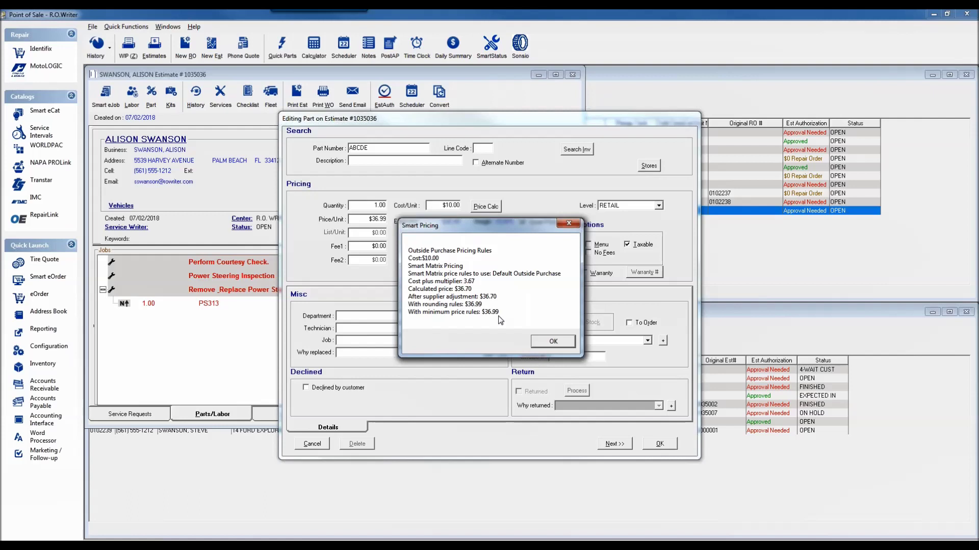
pyautogui.click(547, 341)
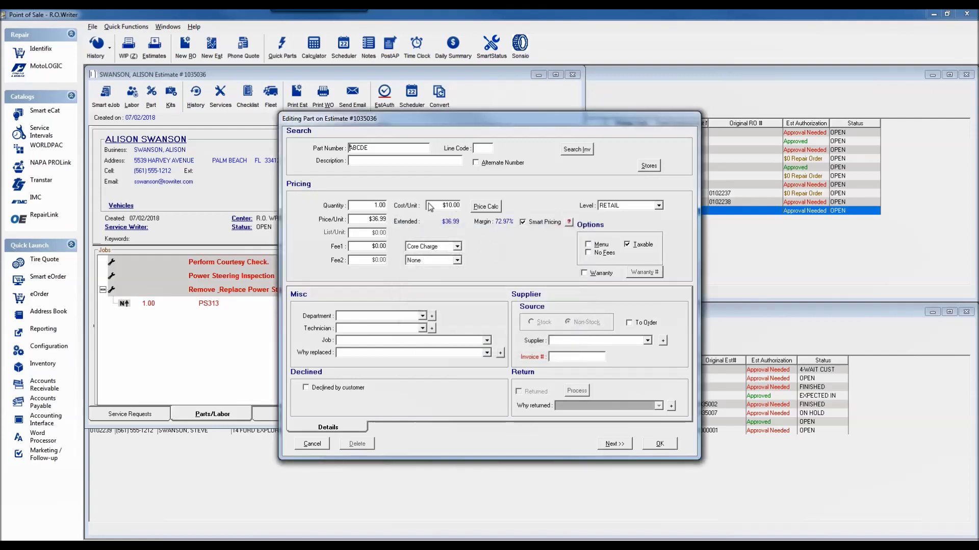
pyautogui.click(438, 206)
pyautogui.write('25')
pyautogui.click(569, 223)
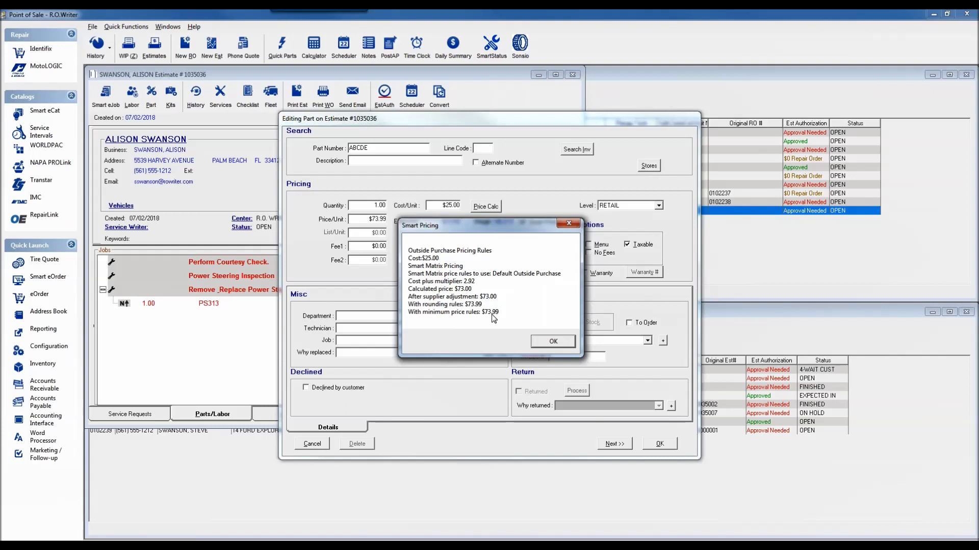
pyautogui.click(569, 224)
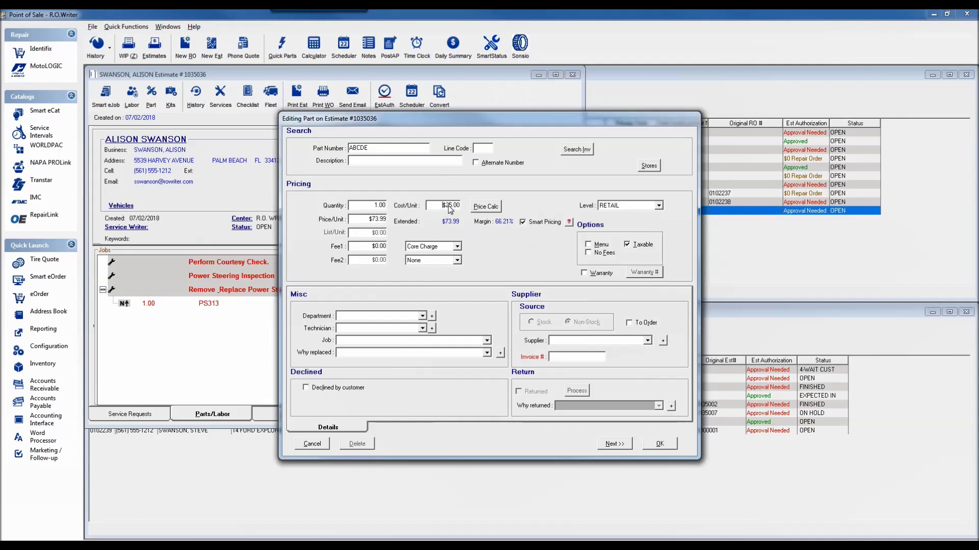
pyautogui.moveTo(442, 206); pyautogui.dragTo(457, 209)
# - Replace ABCDE with the 21334 NAPA OIL FILTER ($1.48 cost, $7.99 price) and view its pricing breakdown
pyautogui.moveTo(370, 223); pyautogui.dragTo(390, 225)
pyautogui.click(375, 150)
pyautogui.moveTo(374, 149); pyautogui.dragTo(321, 156)
pyautogui.write('21334')
pyautogui.press('Tab')
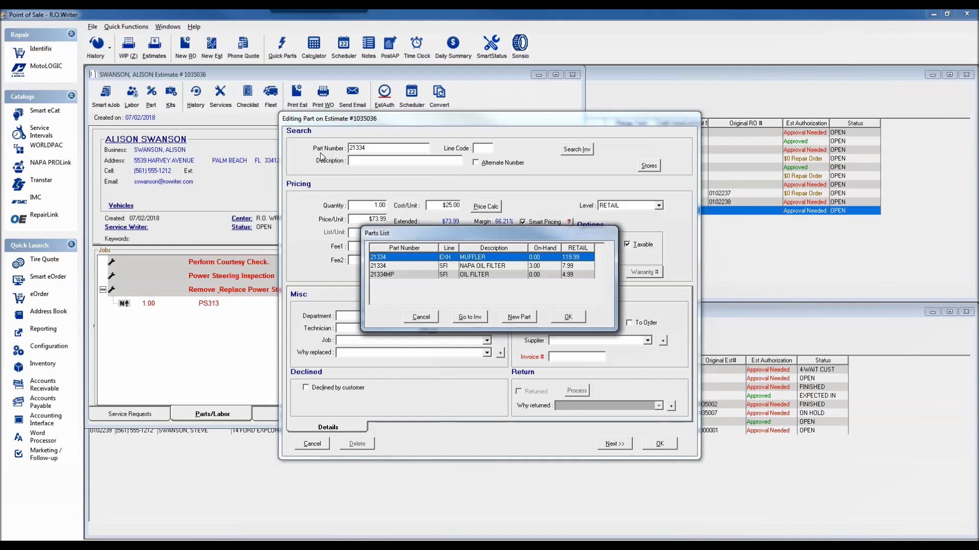
pyautogui.press('Down')
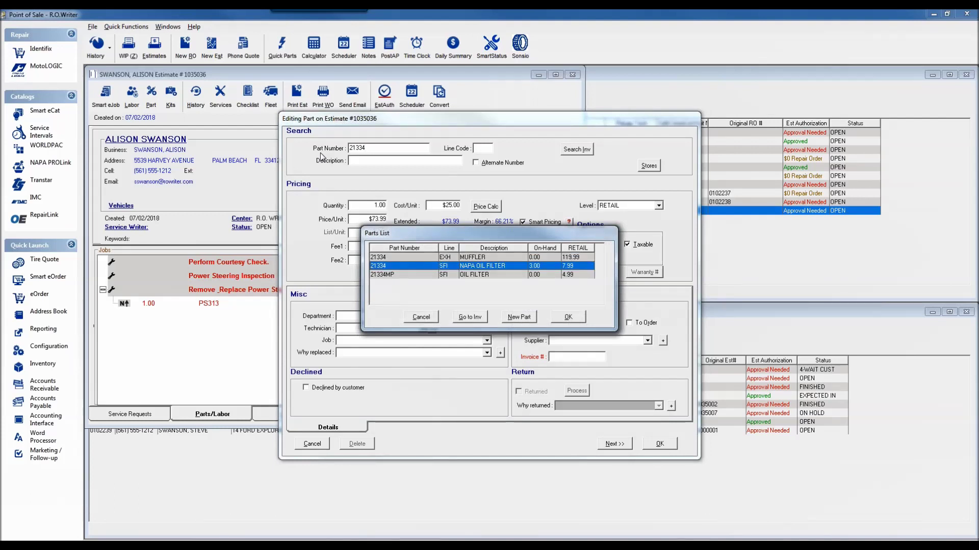
pyautogui.press('Return')
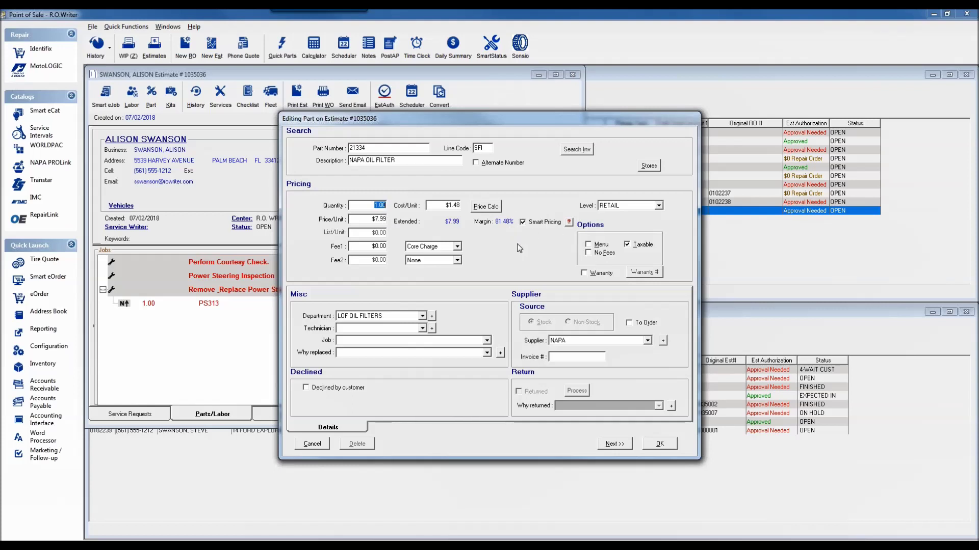
pyautogui.click(569, 222)
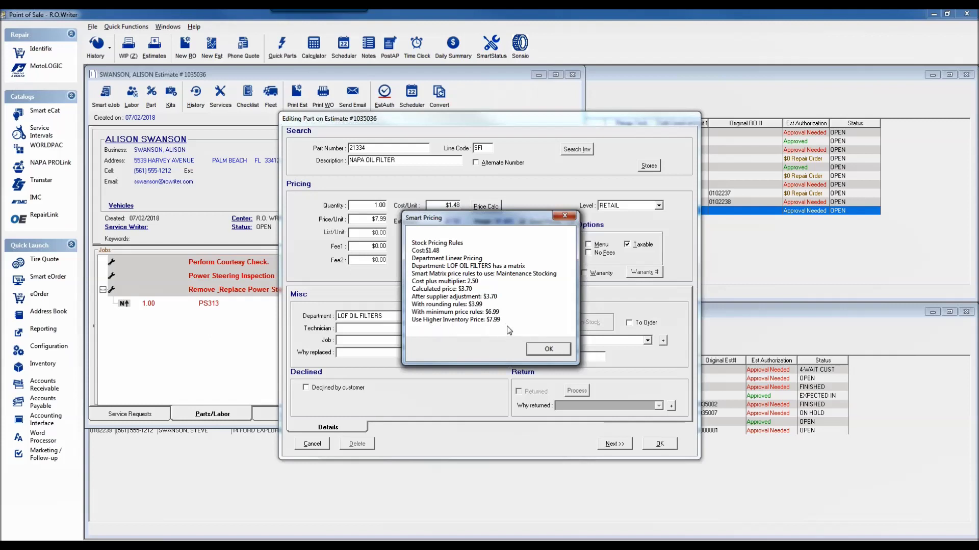
pyautogui.click(549, 350)
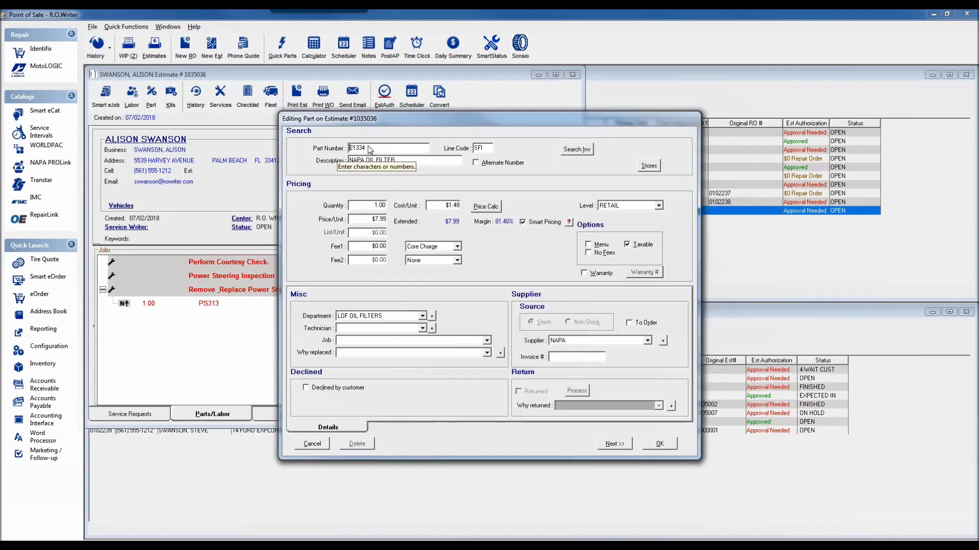
# - Look up 21334 in inventory, unlock the MUFFLER match's record, then close it
pyautogui.click(573, 154)
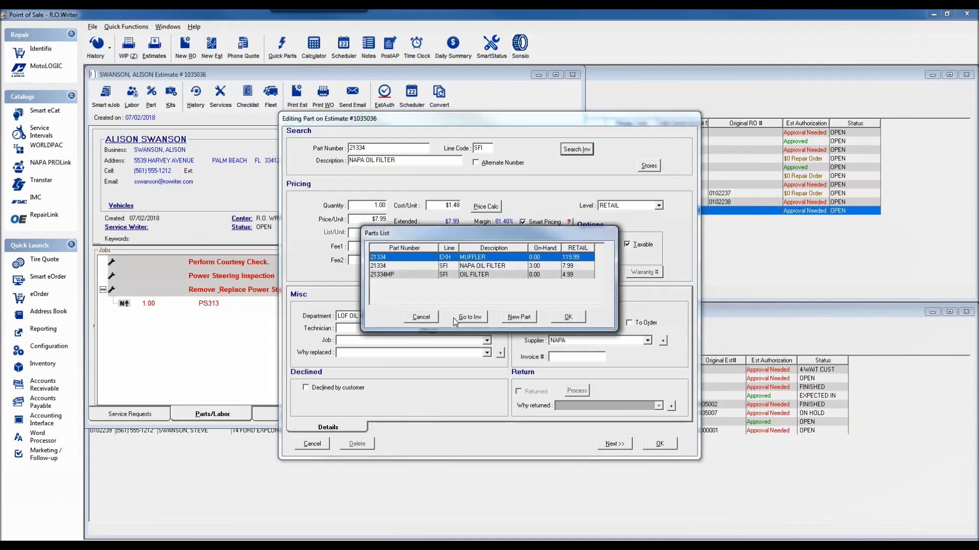
pyautogui.click(469, 318)
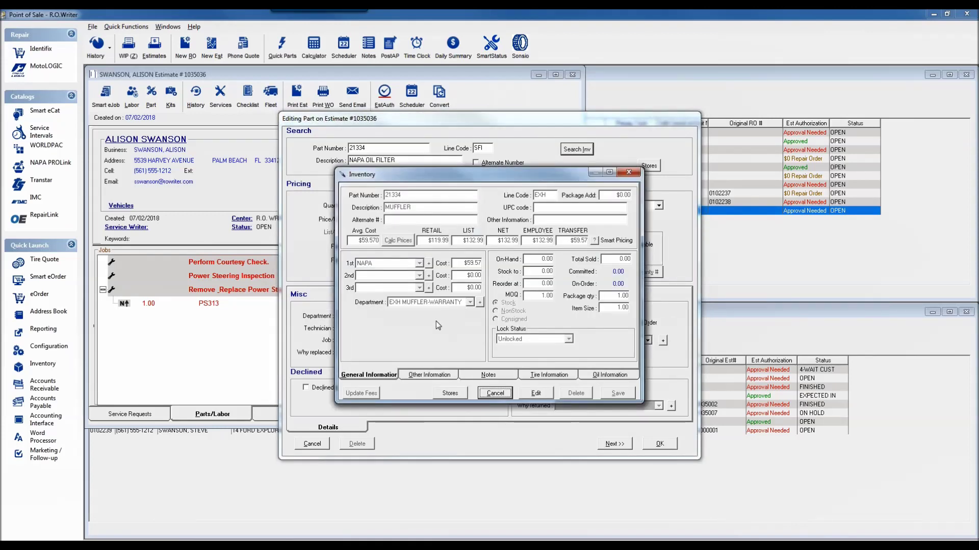
pyautogui.click(535, 393)
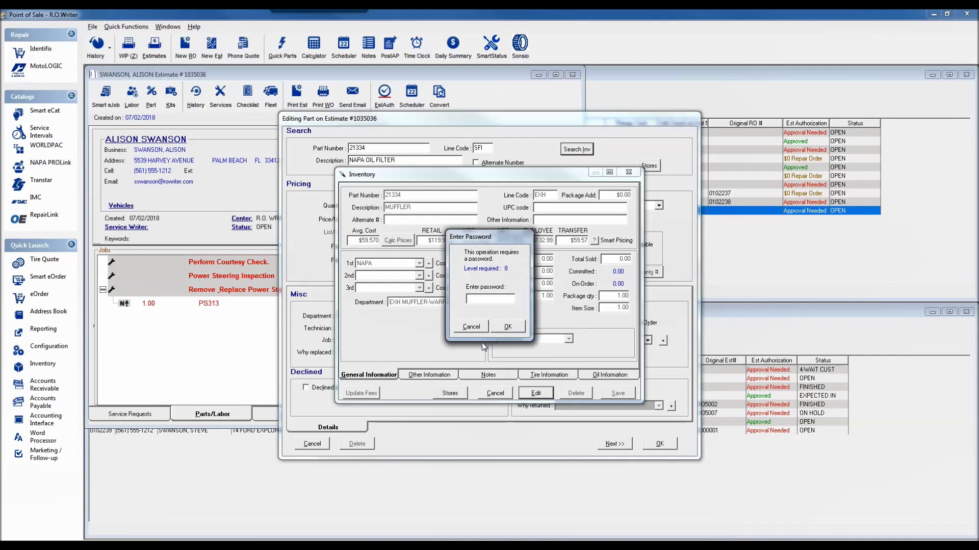
pyautogui.press('Return')
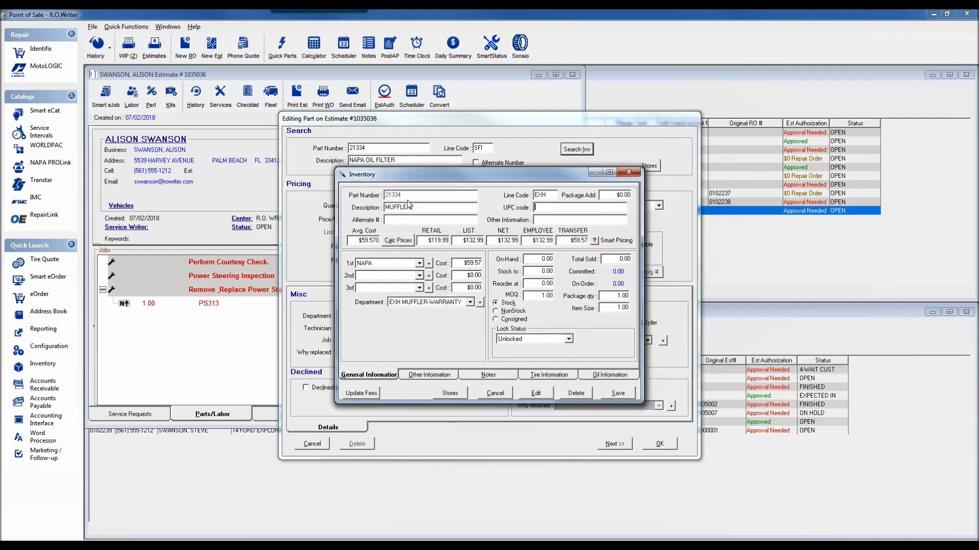
pyautogui.click(497, 392)
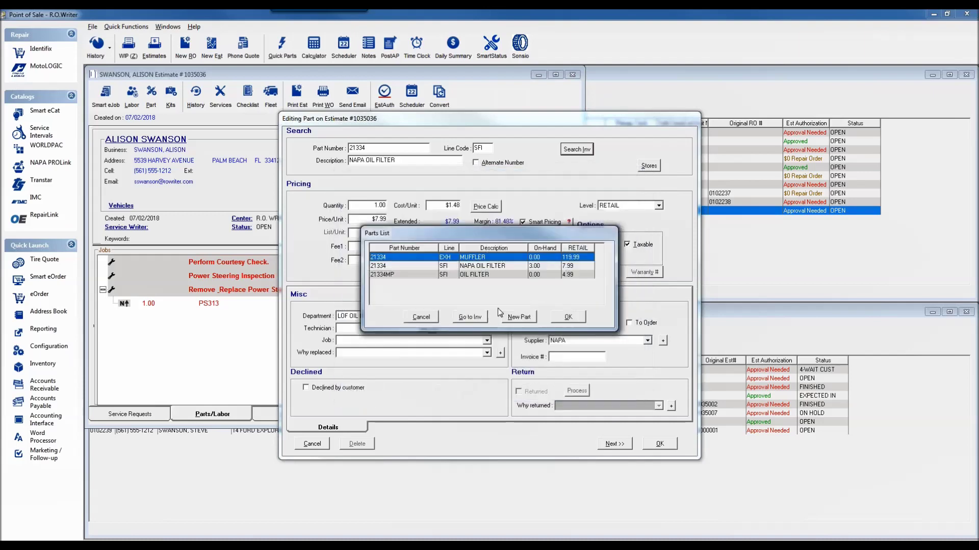
pyautogui.click(568, 316)
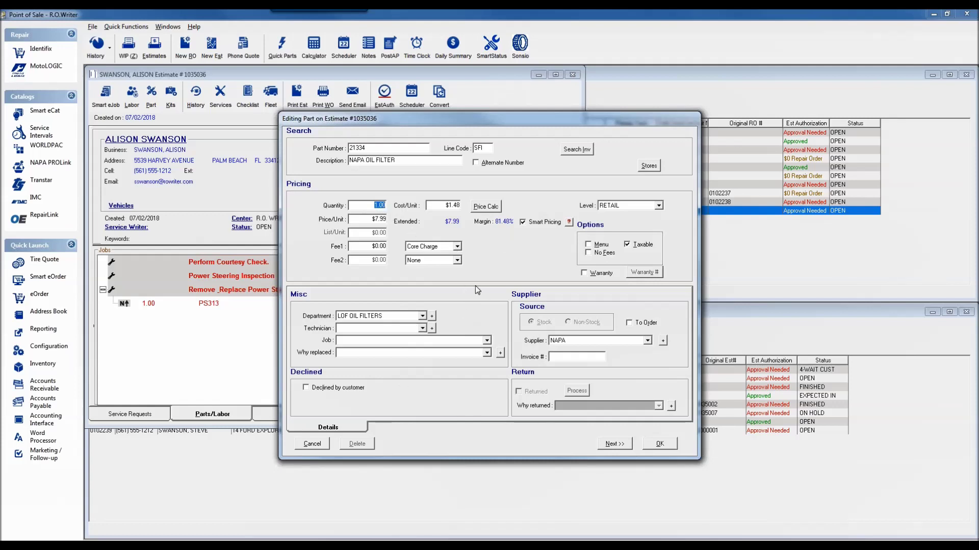
# - Unlock the NAPA OIL FILTER's inventory record and recalculate its retail price to $6.99
pyautogui.click(575, 149)
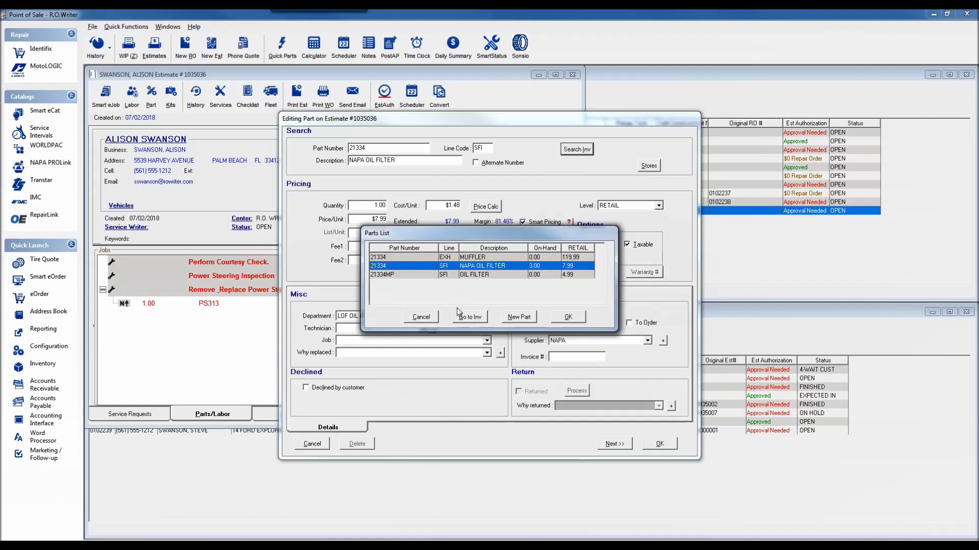
pyautogui.click(473, 318)
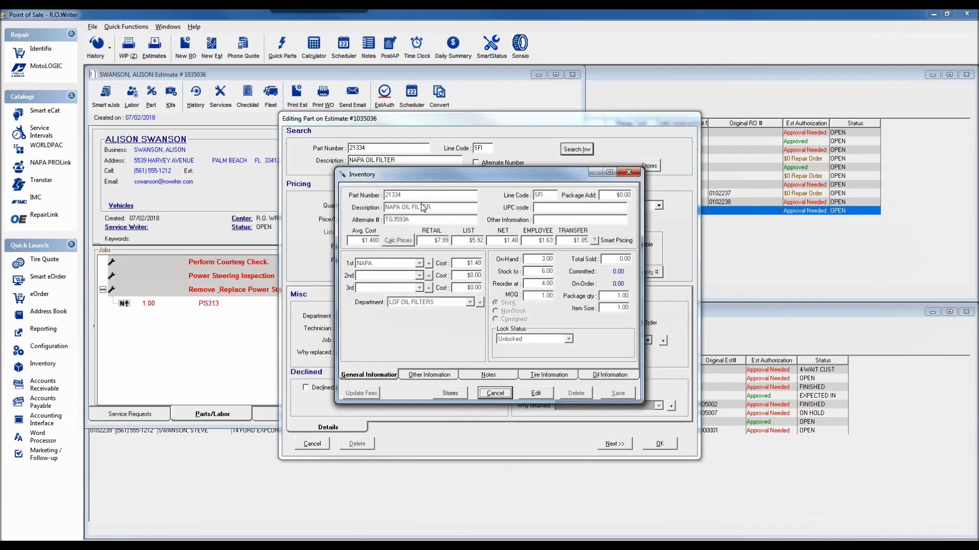
pyautogui.click(546, 393)
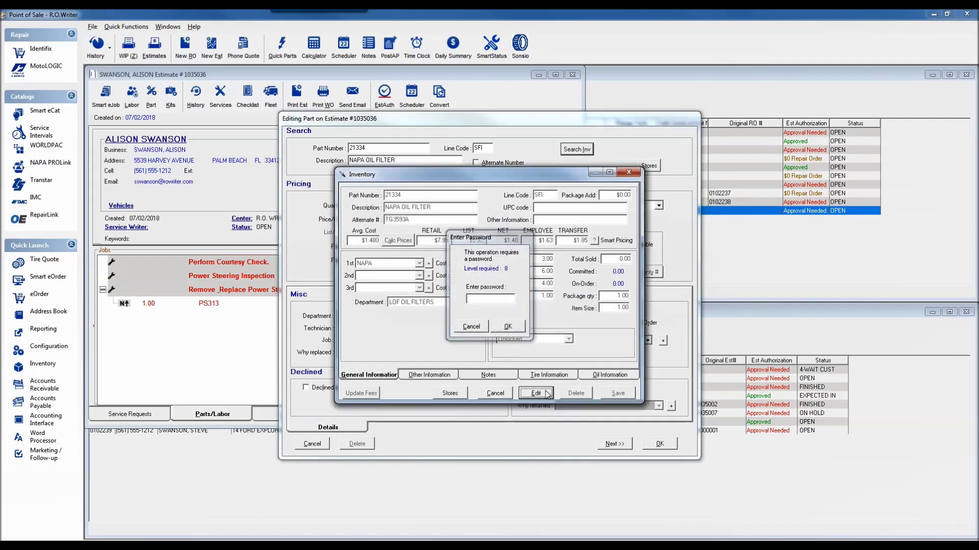
pyautogui.press('Return')
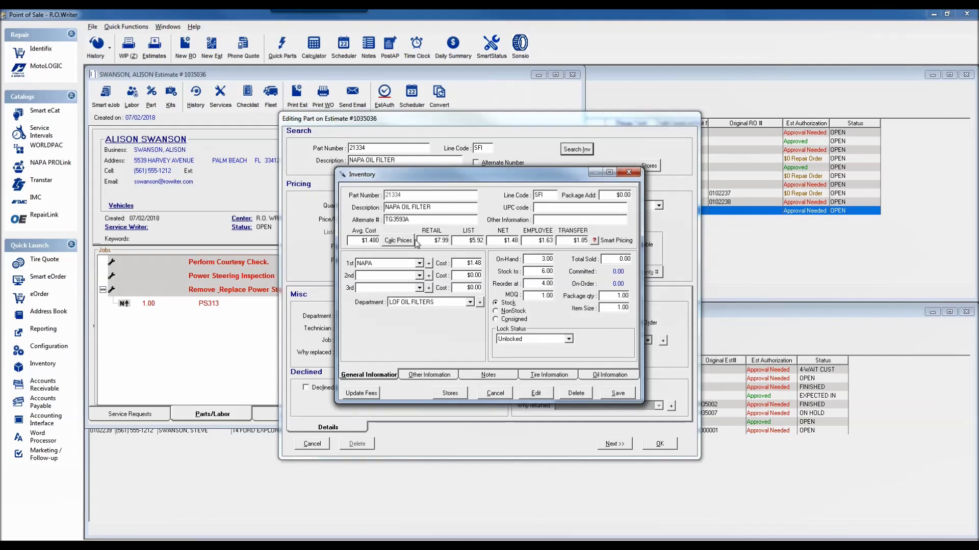
pyautogui.click(398, 244)
pyautogui.doubleClick(441, 241)
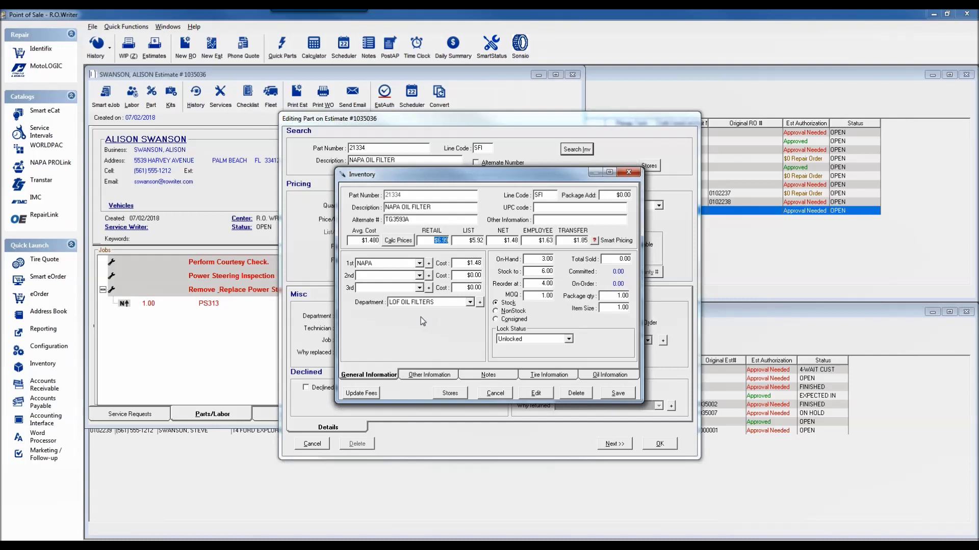
# - Close the inventory record, parts list and part editor without saving changes
pyautogui.click(495, 393)
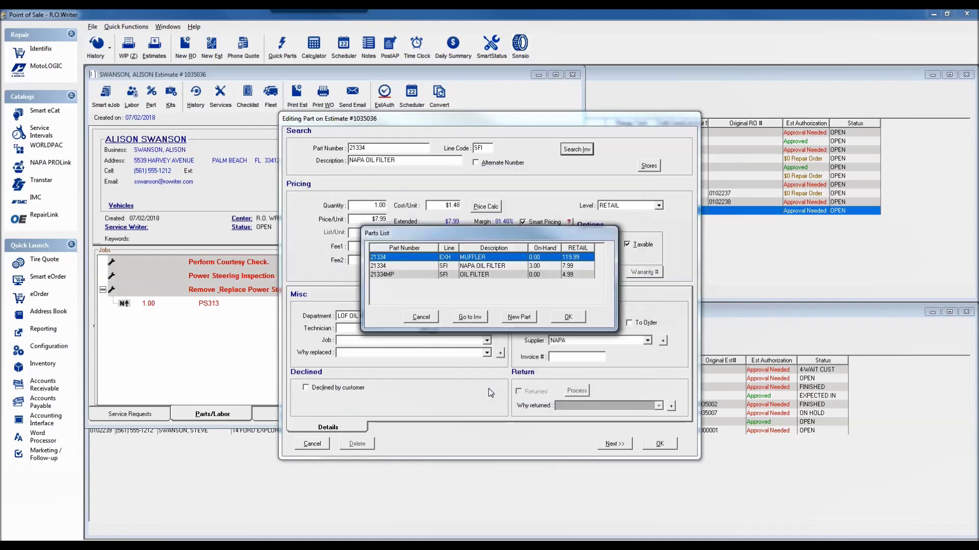
pyautogui.click(421, 317)
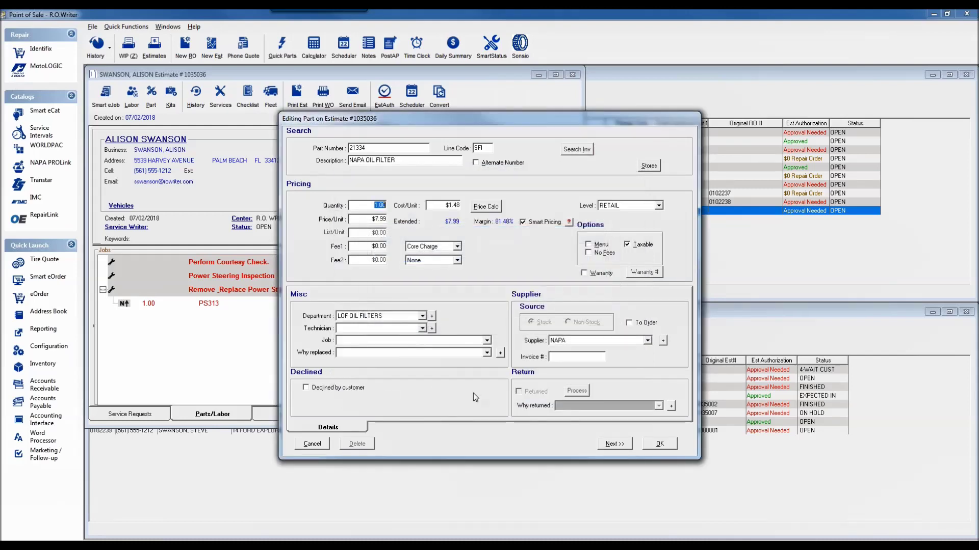
pyautogui.click(312, 443)
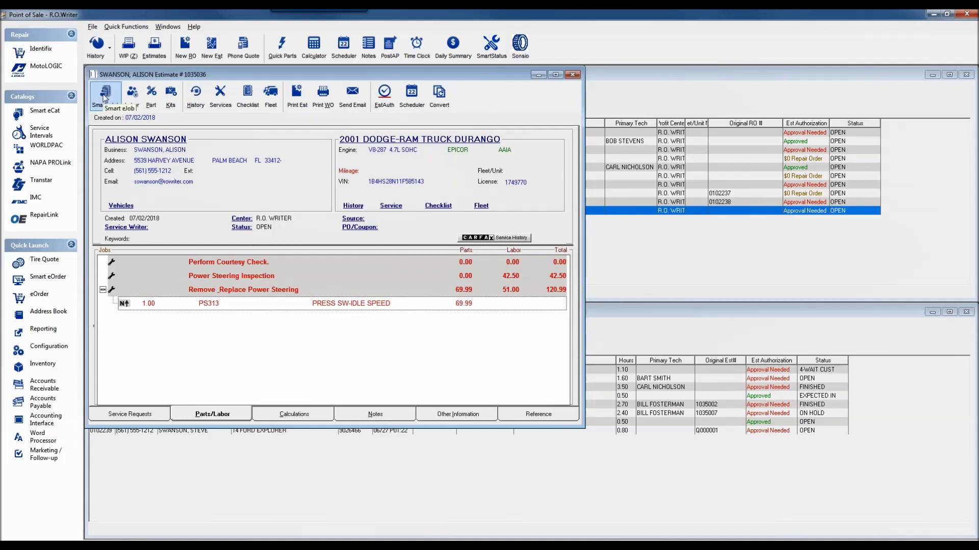
# - Search Smart eCat for 'air filter' and list Air Filter parts, including local 26077 at $8.99
pyautogui.click(43, 111)
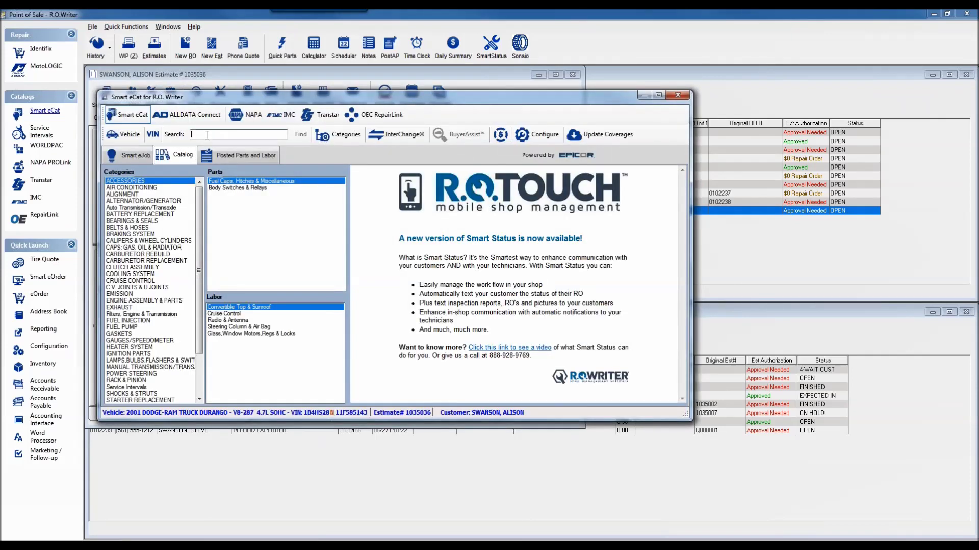
pyautogui.write('air filter')
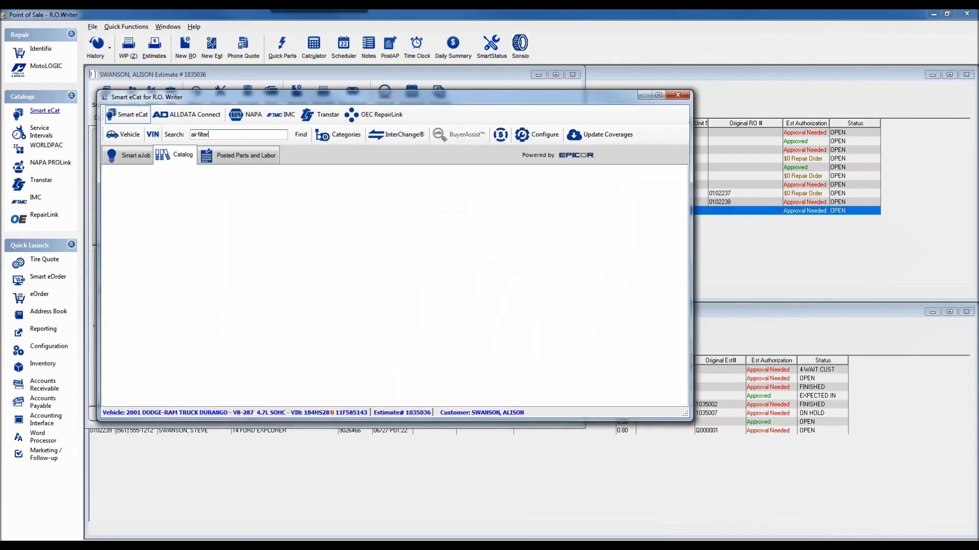
pyautogui.press('Return')
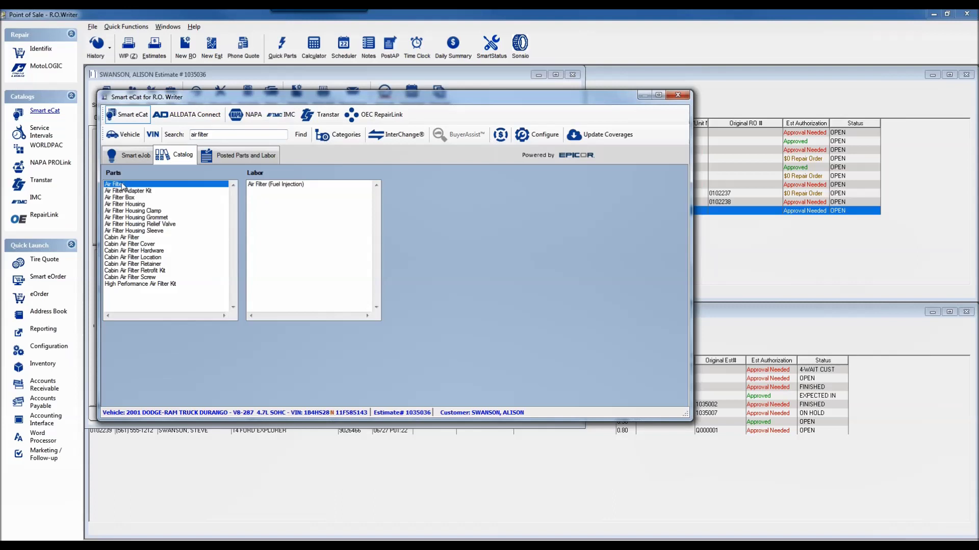
pyautogui.doubleClick(123, 186)
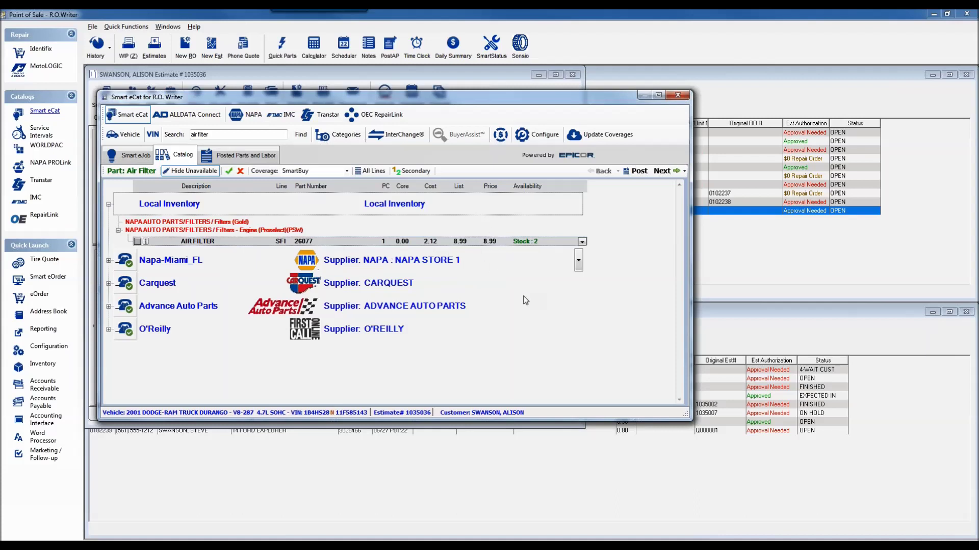
# - Collapse Local Inventory and expand the Napa-Miami_FL and Carquest air filter results
pyautogui.click(108, 206)
pyautogui.click(109, 227)
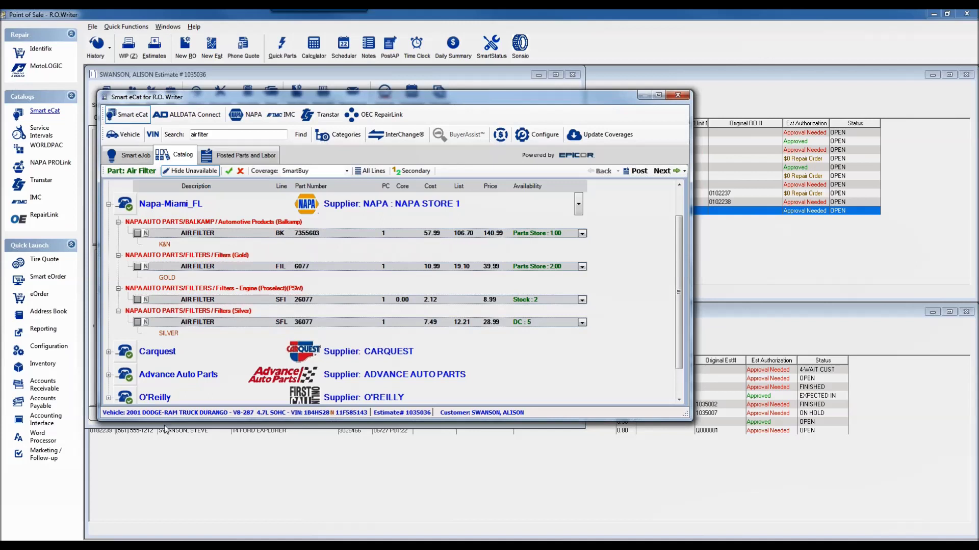
pyautogui.click(109, 352)
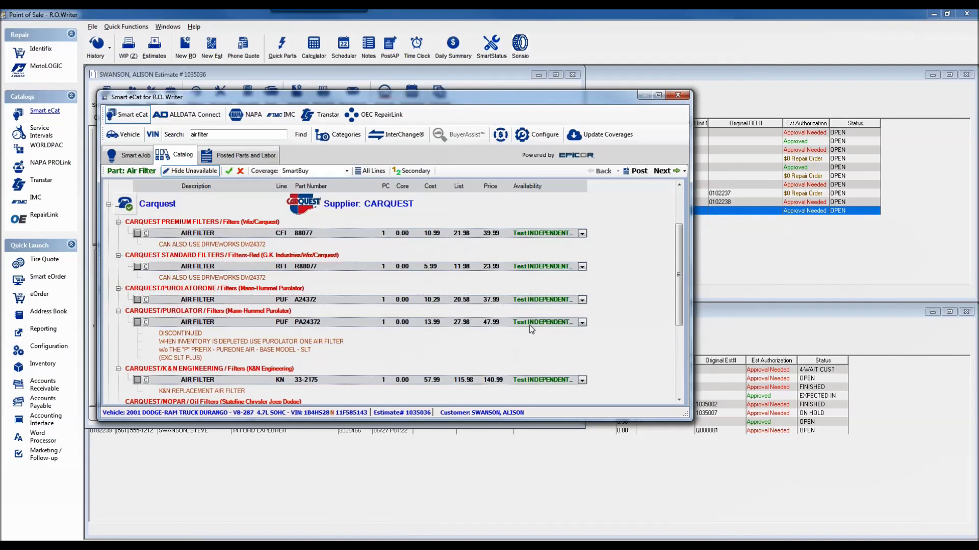
# - Review Smart eCat's Pricing configuration and supplier list unchanged, then close Smart eCat
pyautogui.click(531, 136)
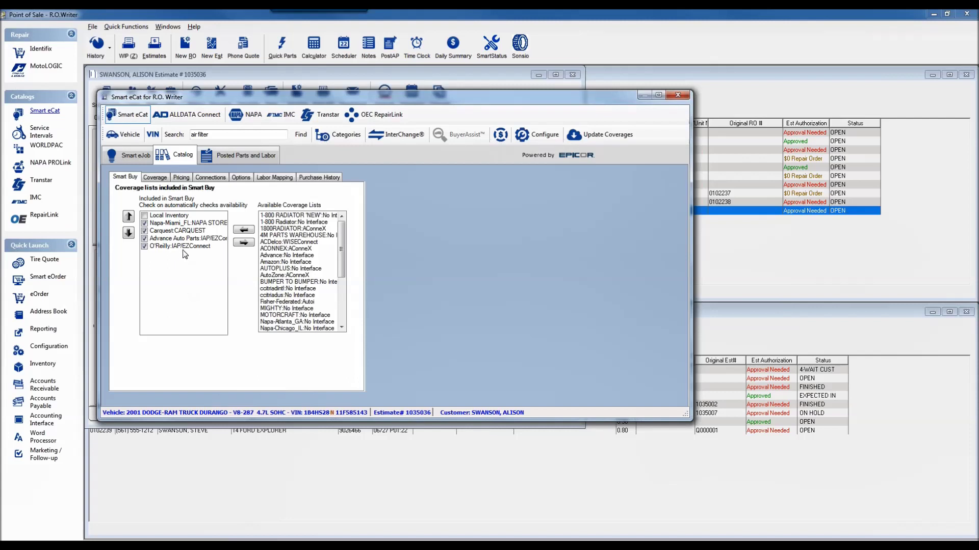
pyautogui.click(182, 179)
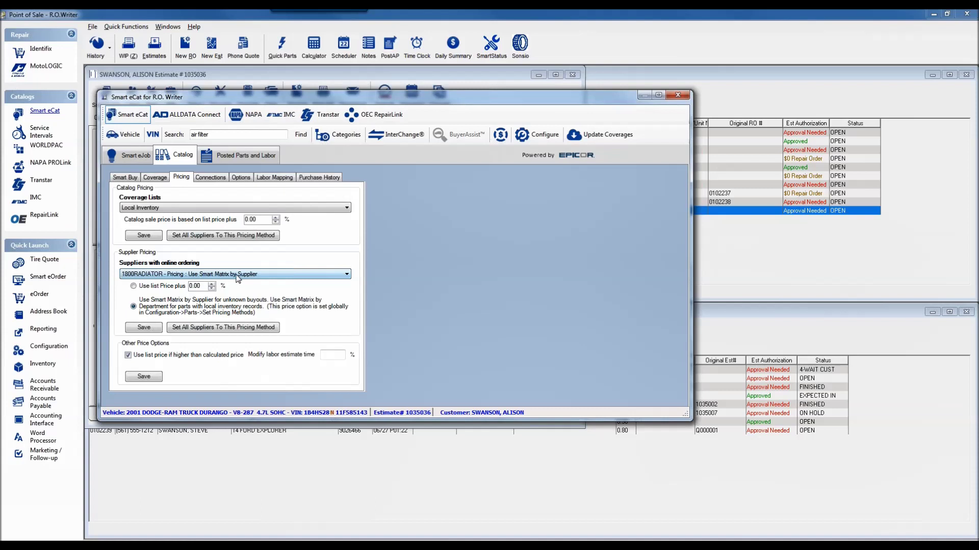
pyautogui.click(348, 276)
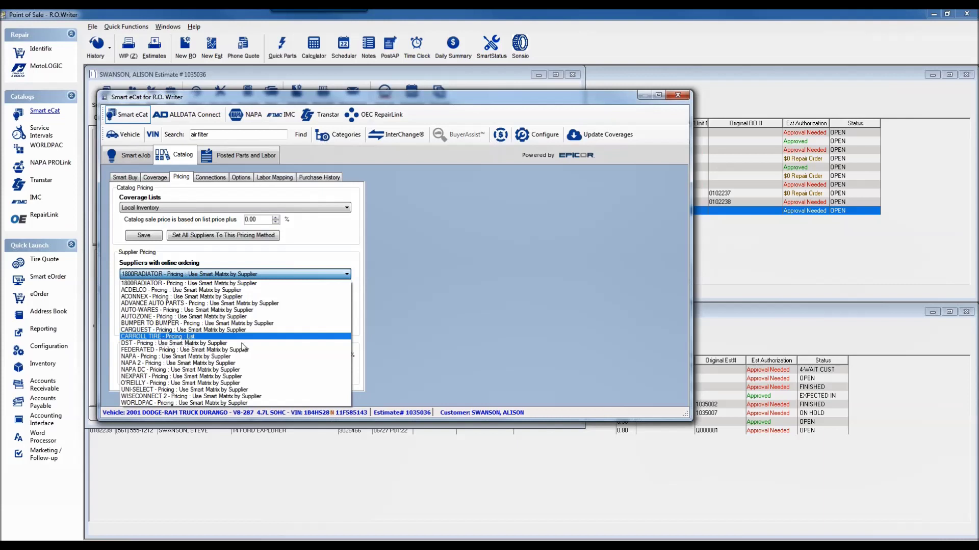
pyautogui.click(380, 279)
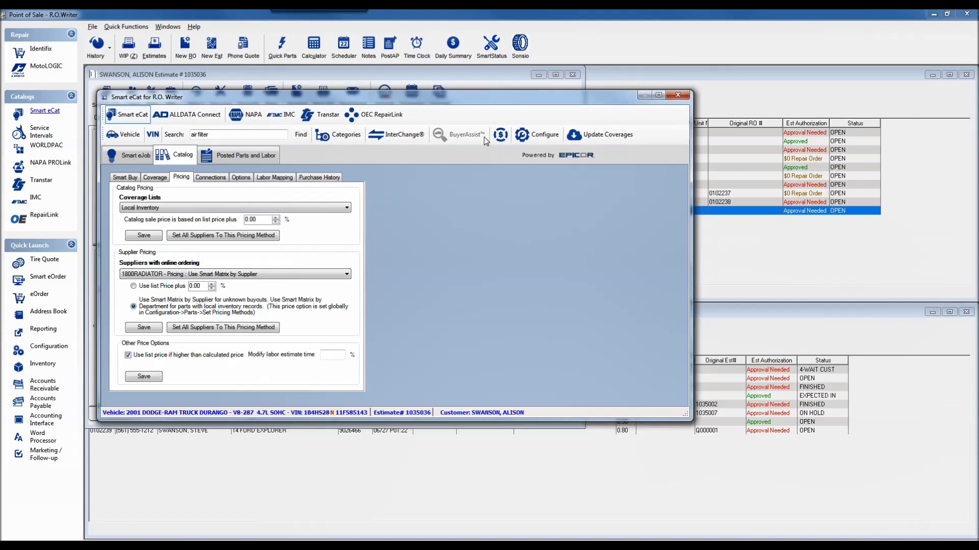
pyautogui.click(678, 97)
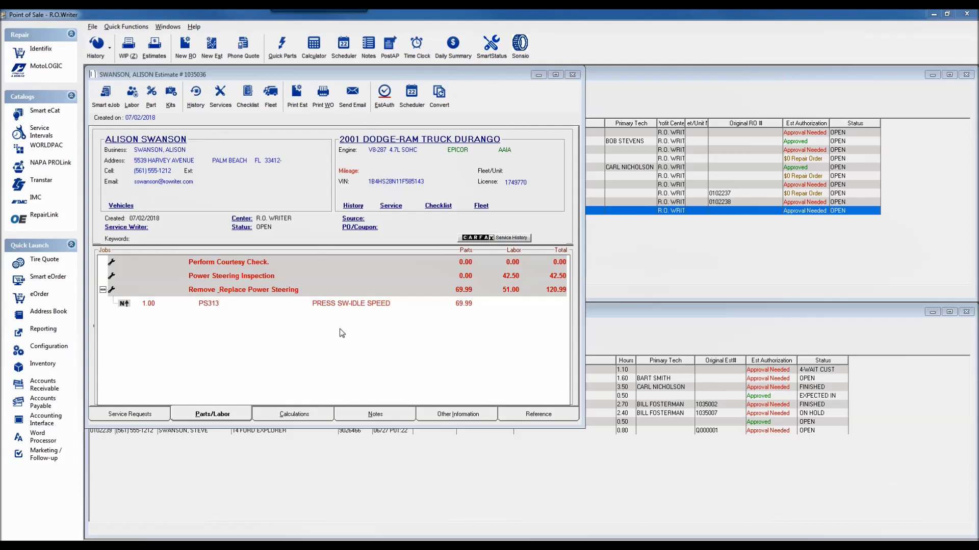
# - View the Remove Replace Power Steering job's labor details and cancel without changes
pyautogui.doubleClick(245, 294)
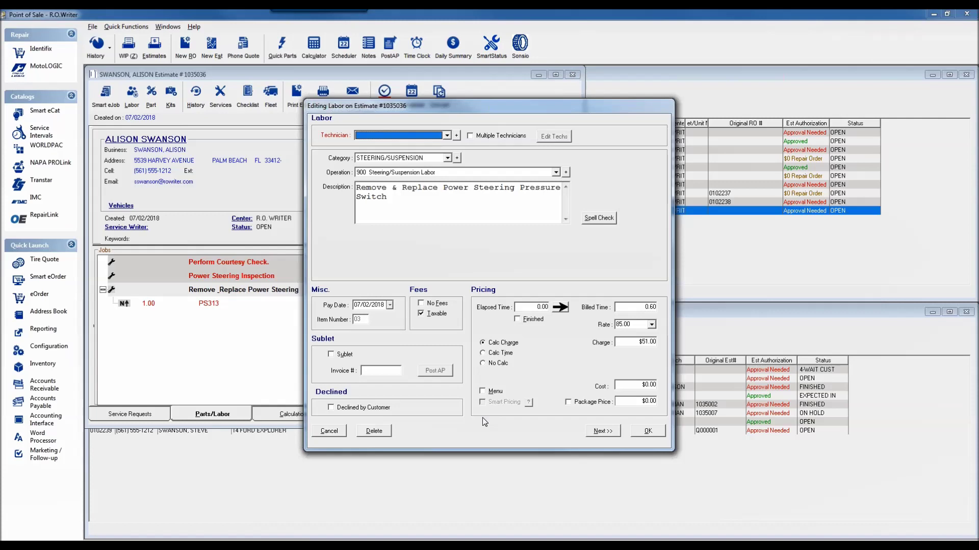
pyautogui.click(329, 431)
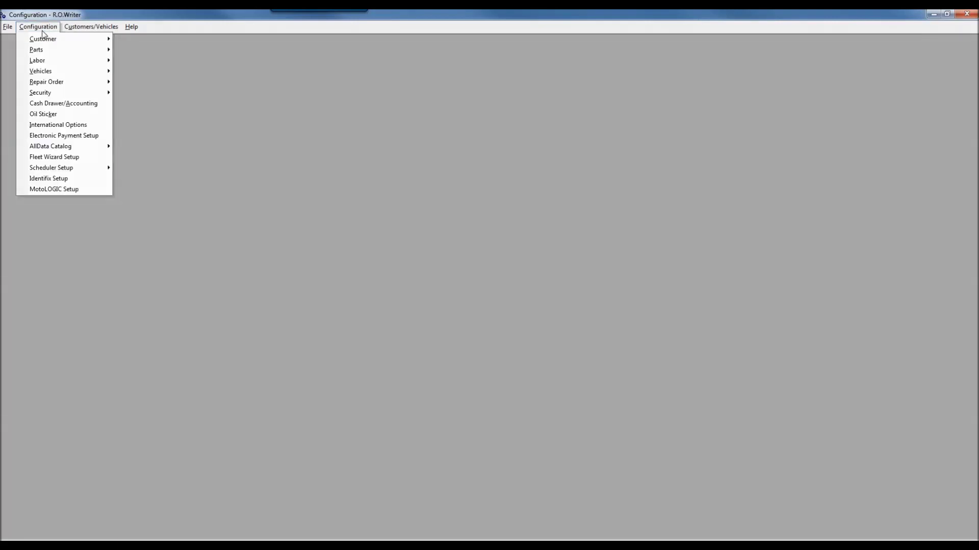
# - Enable Smart Labor Pricing with the Default Smart Labor matrix and close the open estimate
pyautogui.moveTo(59, 61)
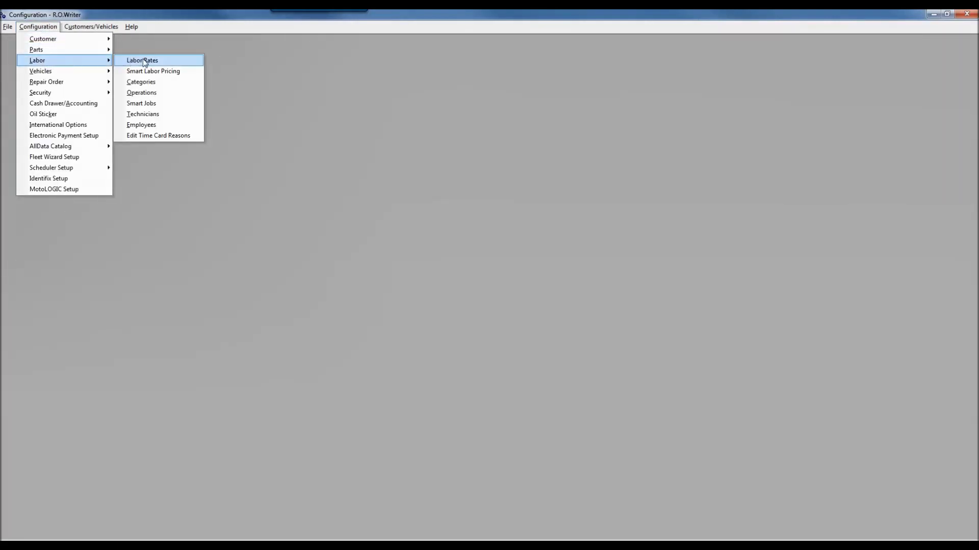
pyautogui.click(151, 71)
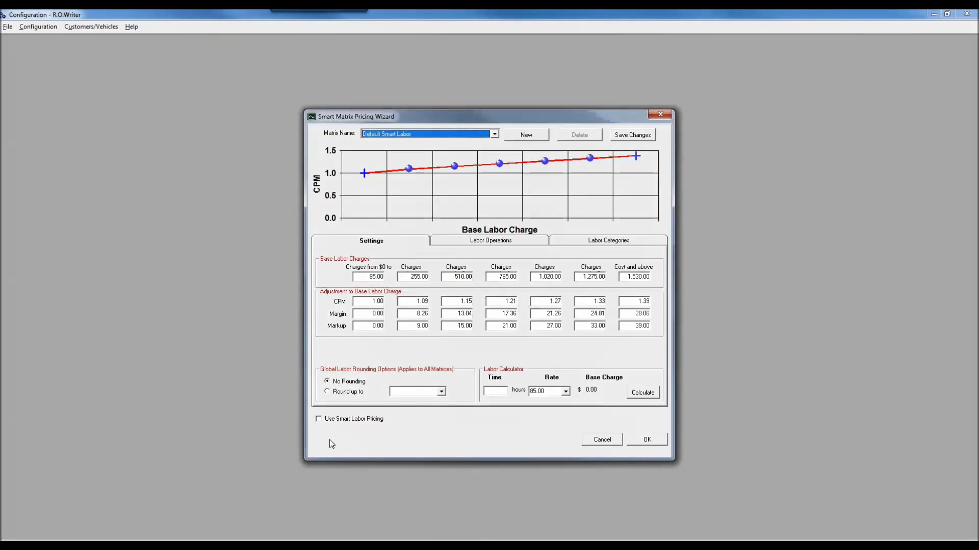
pyautogui.click(319, 420)
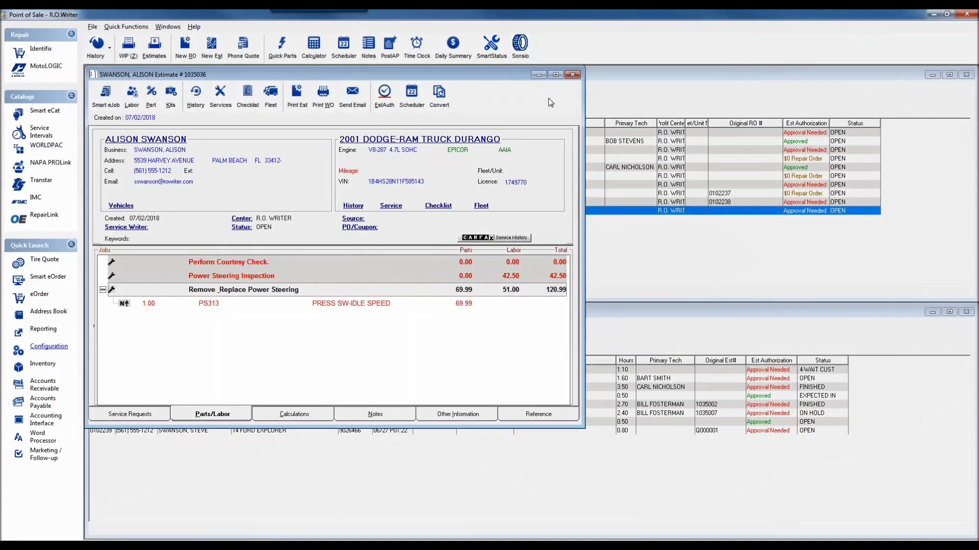
pyautogui.click(572, 74)
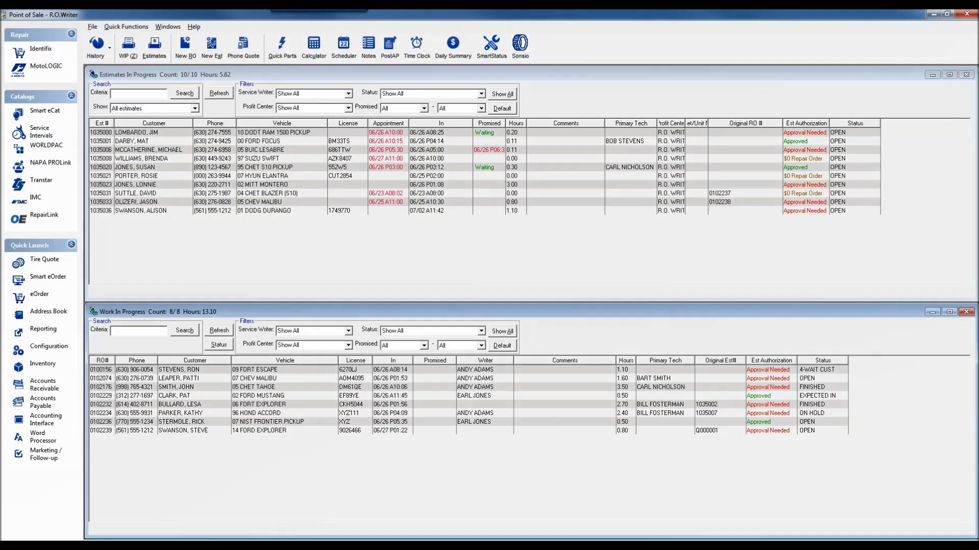
# - Reopen the Dodge Durango estimate, set power steering Billed Time to 3.00, and view its $277.95 labor breakdown
pyautogui.click(264, 210)
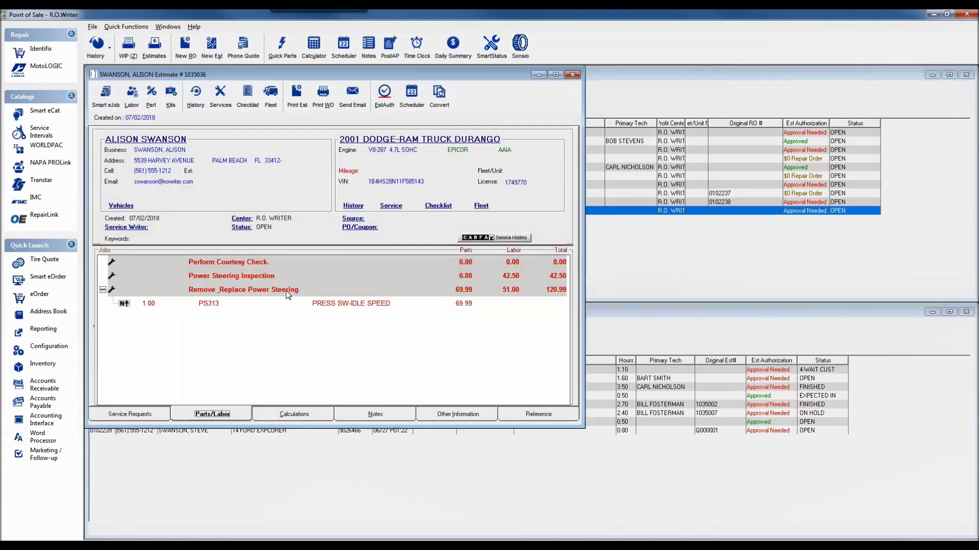
pyautogui.doubleClick(286, 295)
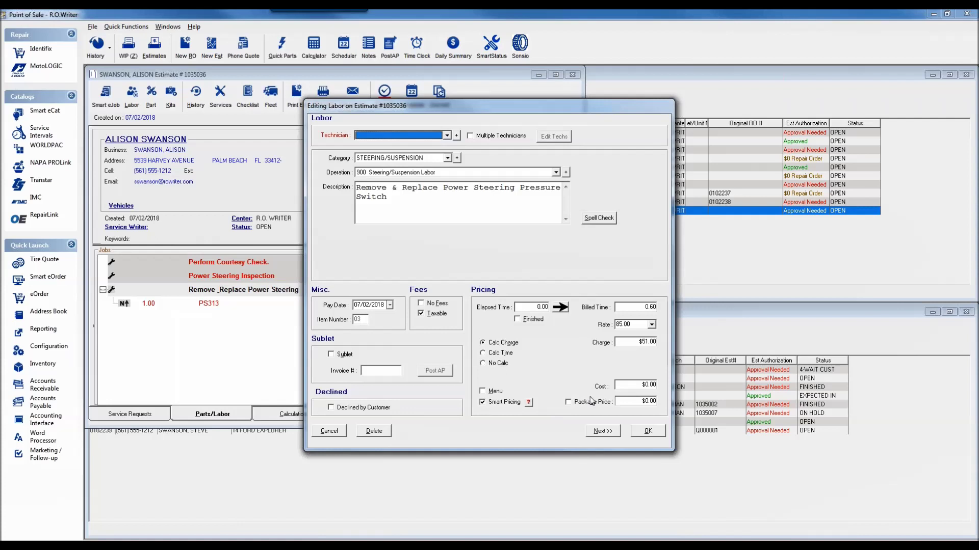
pyautogui.doubleClick(648, 307)
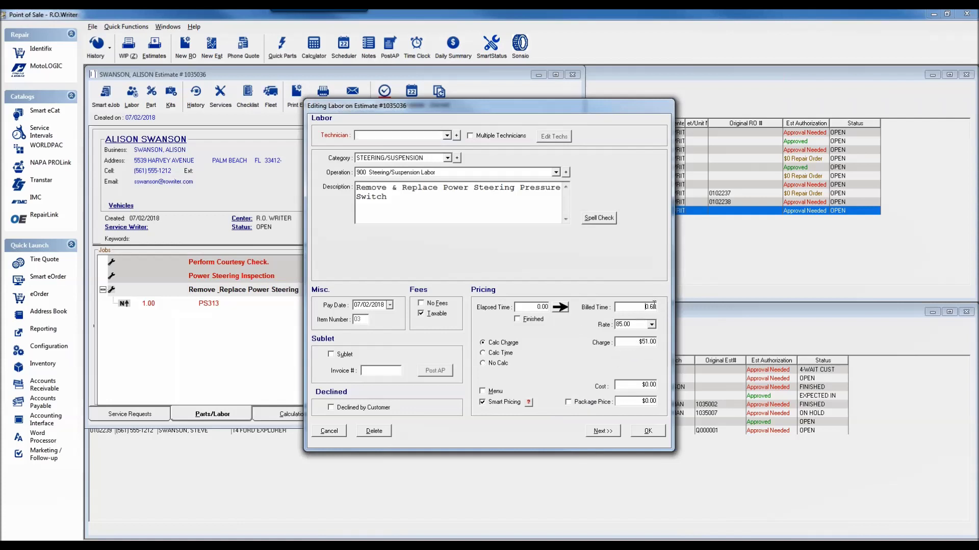
pyautogui.write('0.01')
pyautogui.write('0')
pyautogui.doubleClick(651, 308)
pyautogui.write('3')
pyautogui.click(528, 403)
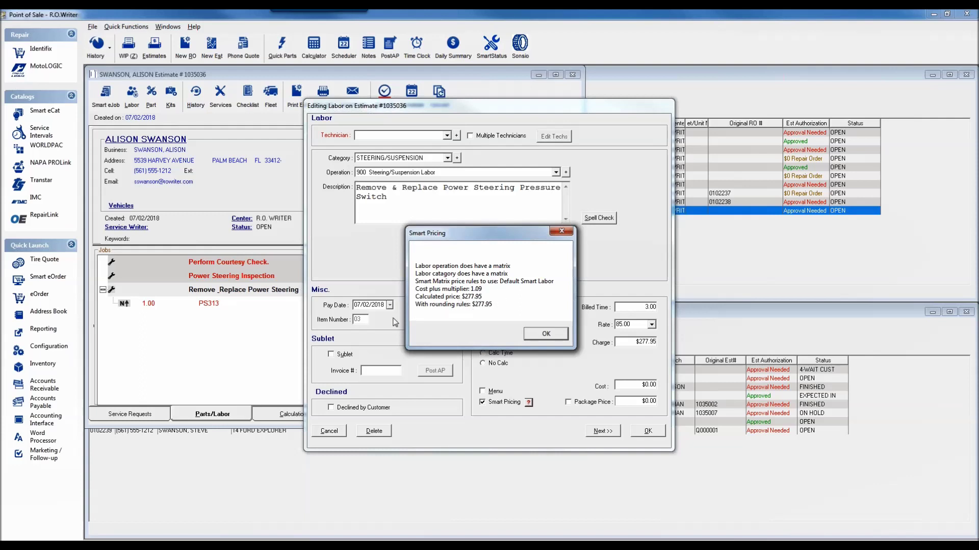
pyautogui.click(545, 333)
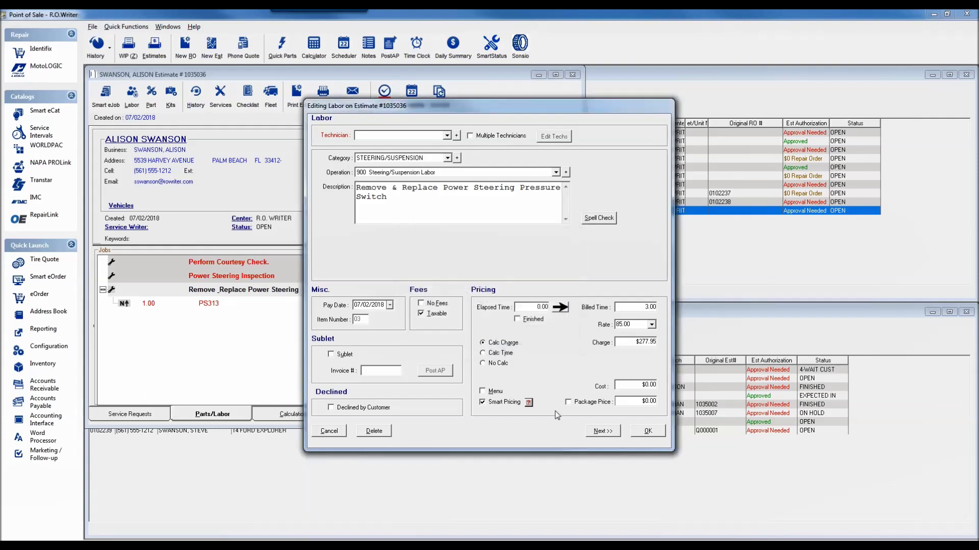